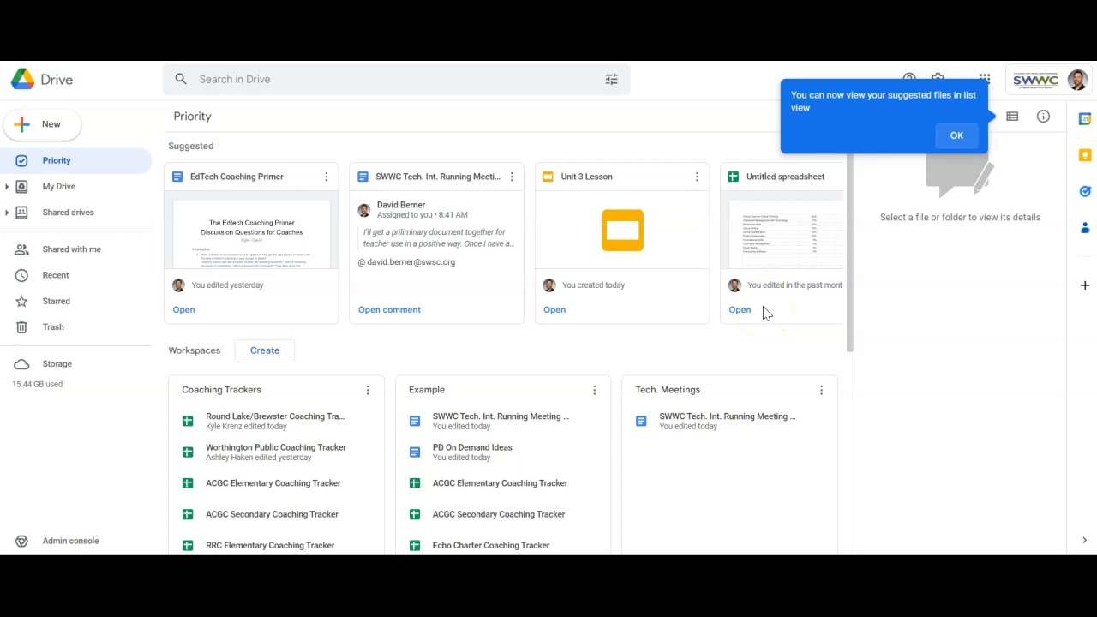
Step: Dismiss the list view tip and create a new workspace named Example on the Priority page
click(967, 138)
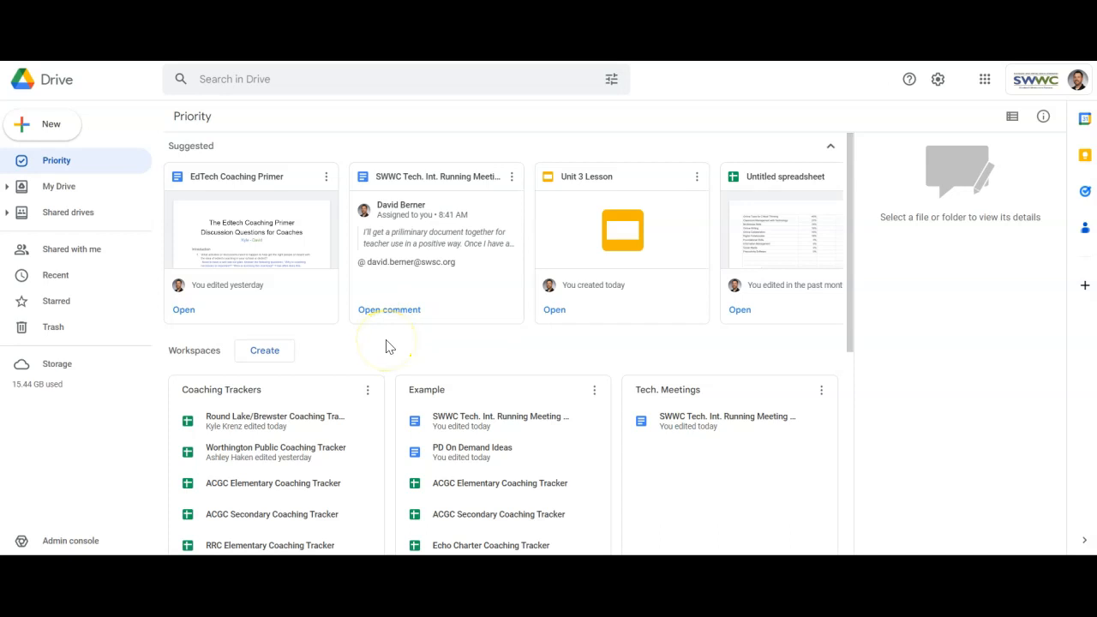
scroll(386, 352, down, 1)
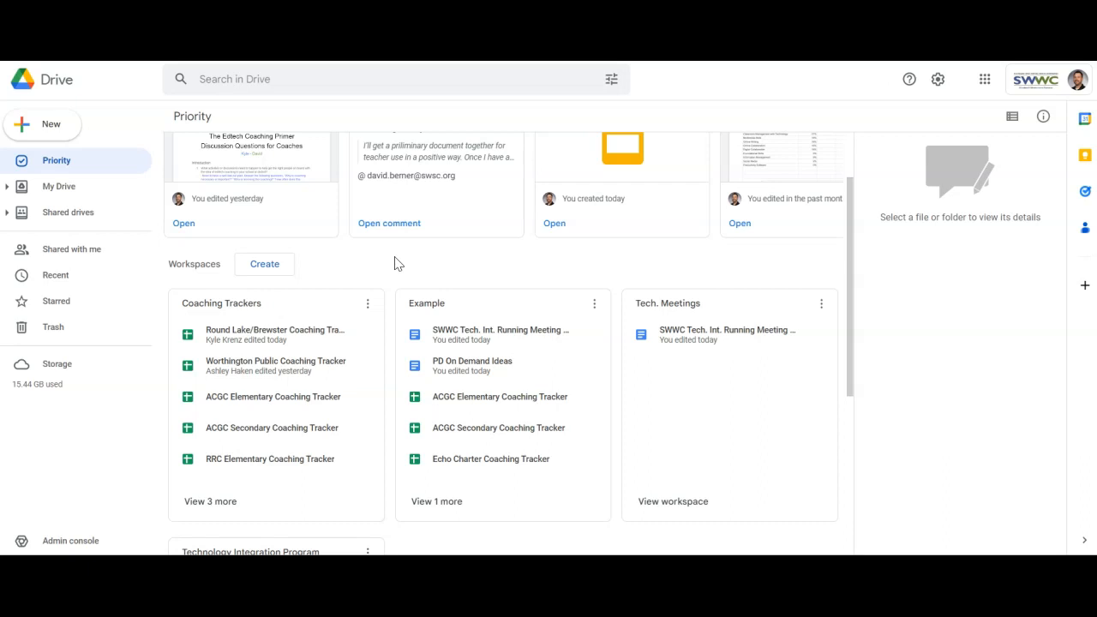
click(343, 270)
click(323, 277)
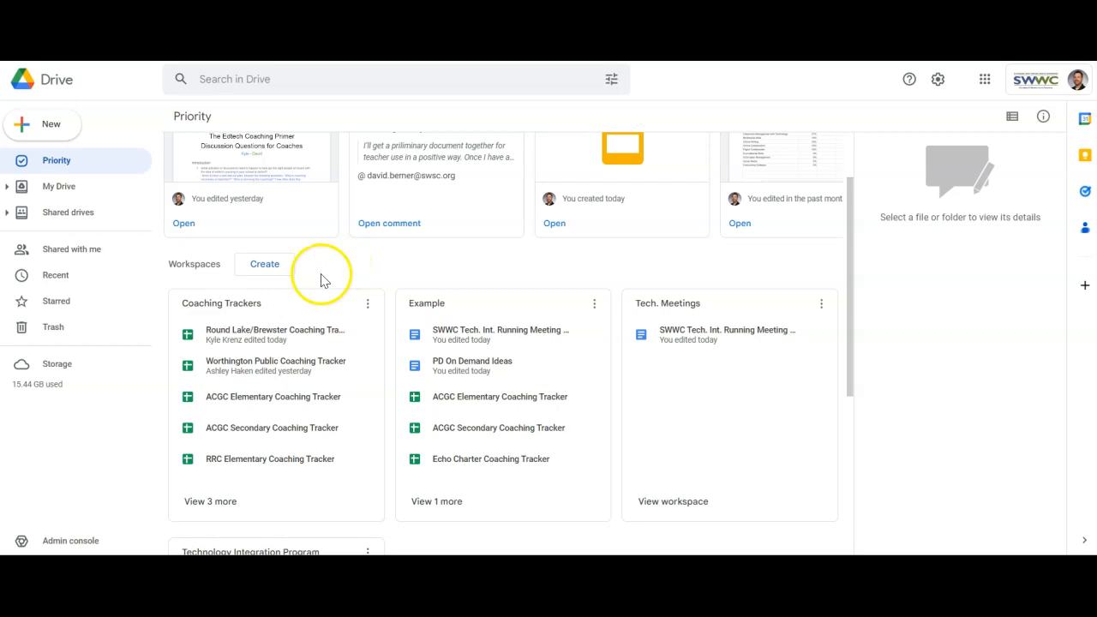
click(267, 271)
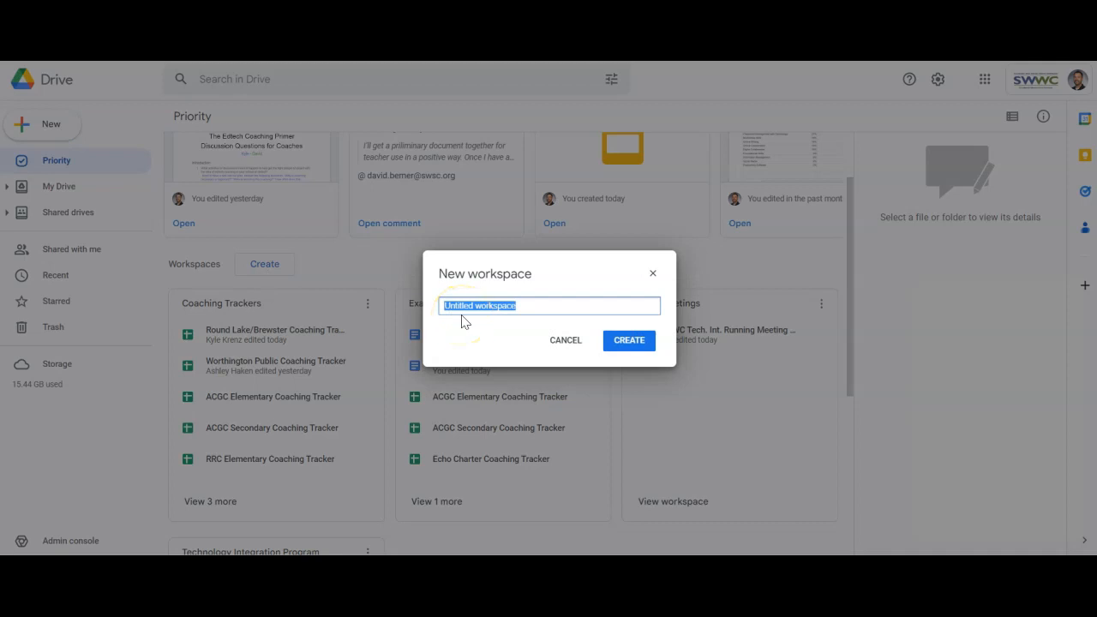
click(492, 279)
text(Example)
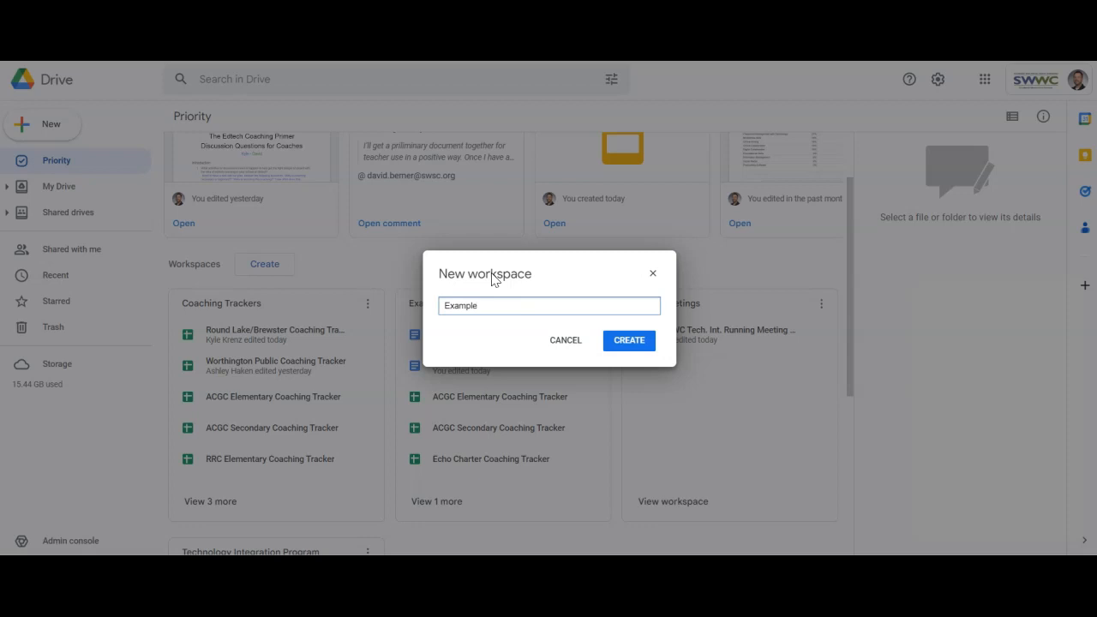
click(632, 342)
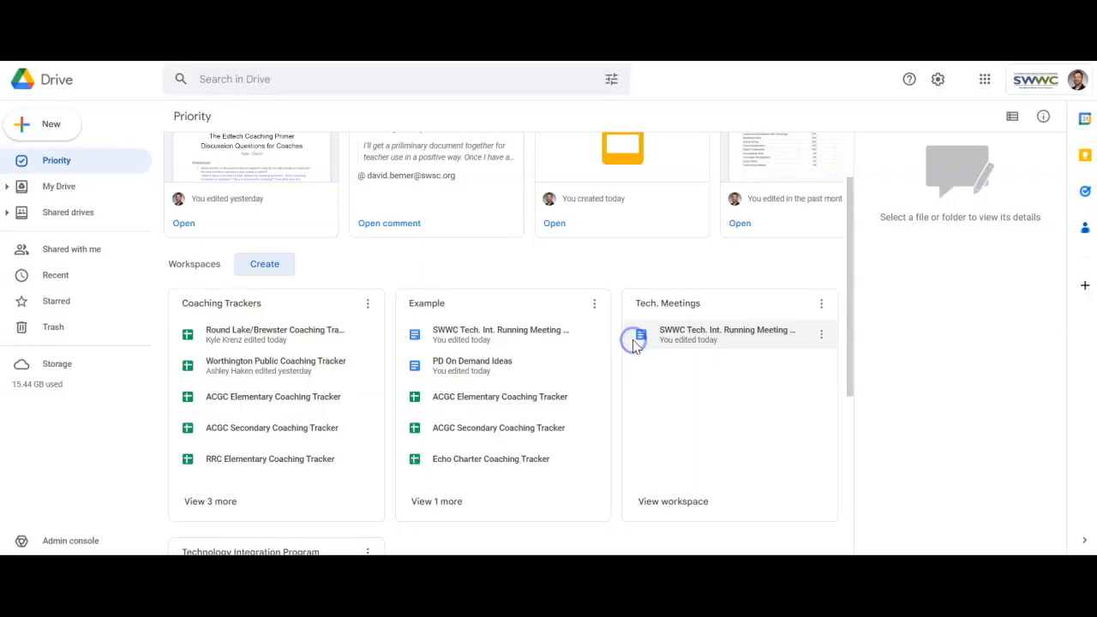
click(558, 397)
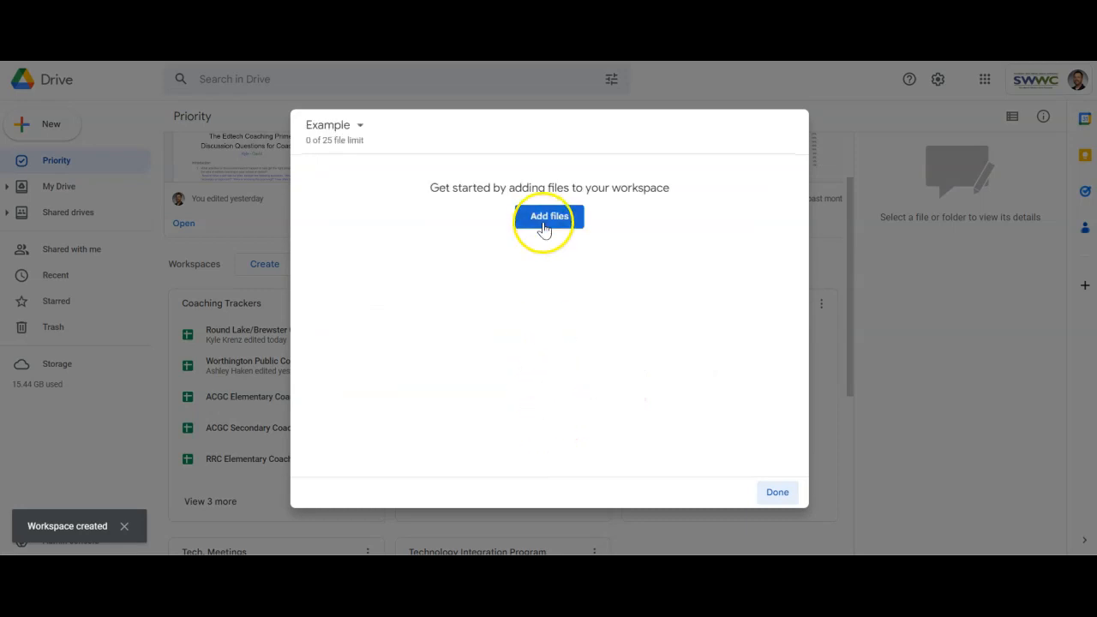
Step: Add Unit 3 Lesson, Unit 2 Lesson, Unit 1 Lesson, SWWC Tech. Int. Running Meeting Notes 2022-2023 and PD On Demand Ideas to the Example workspace
click(538, 219)
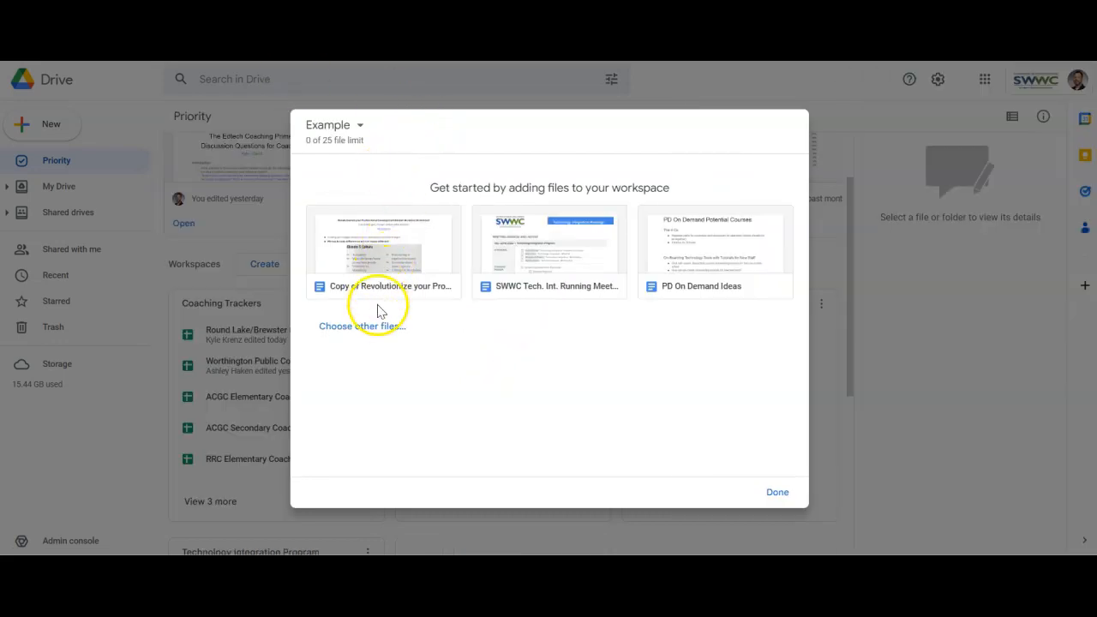
click(363, 328)
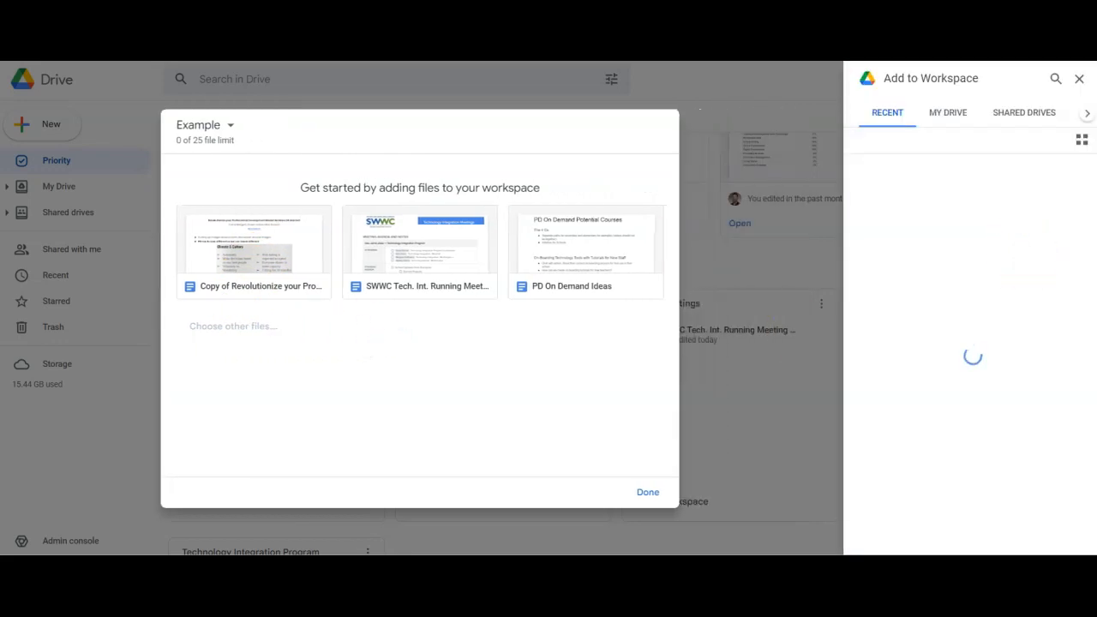
click(933, 235)
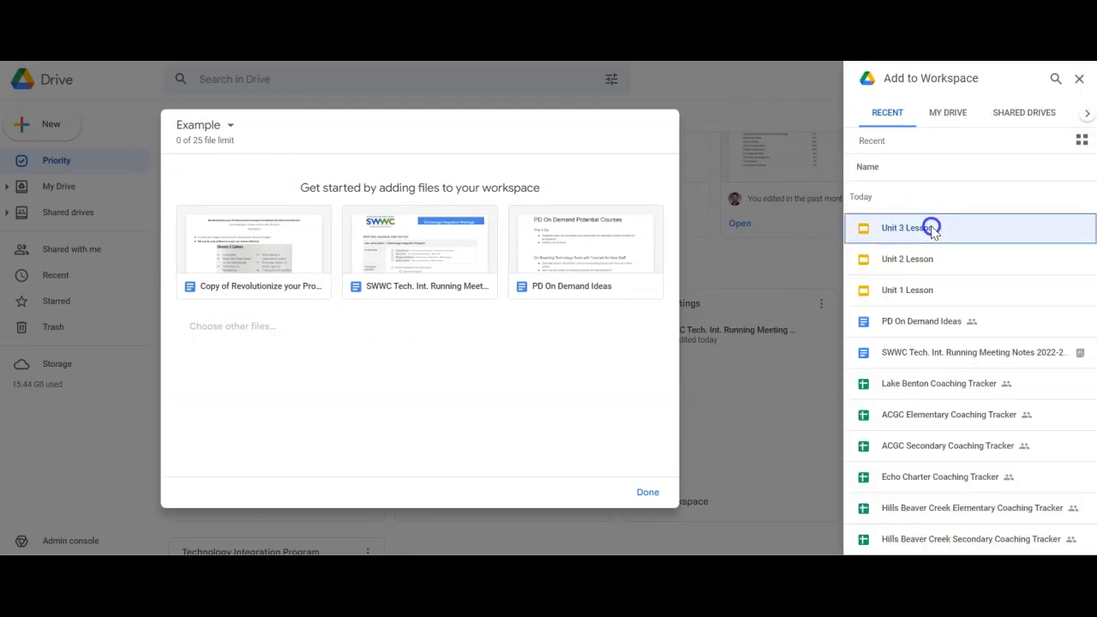
click(925, 268)
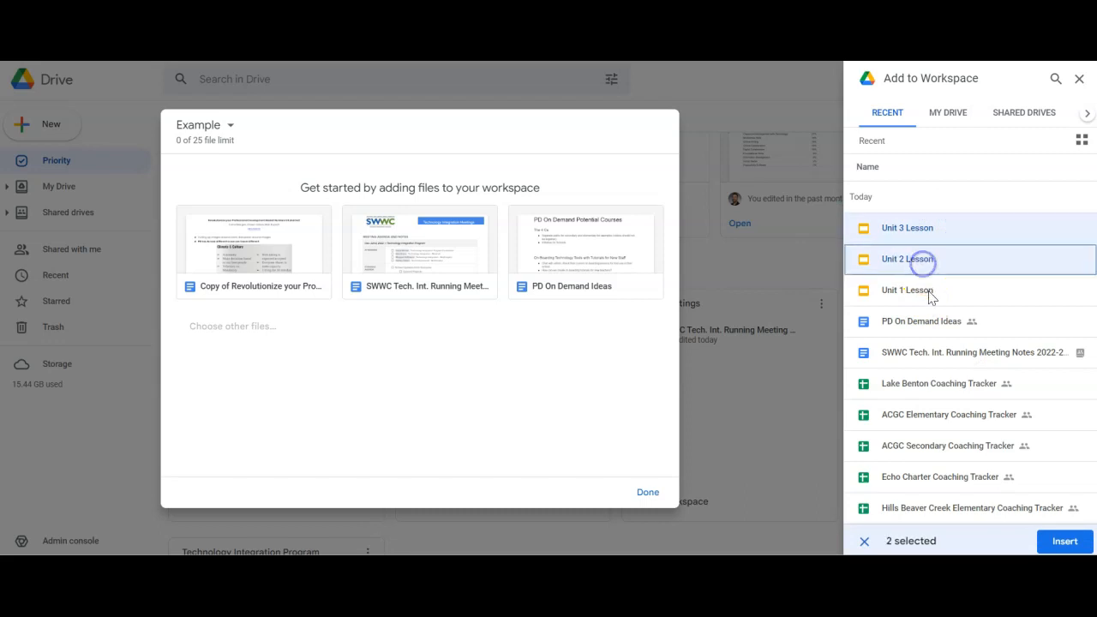
click(925, 292)
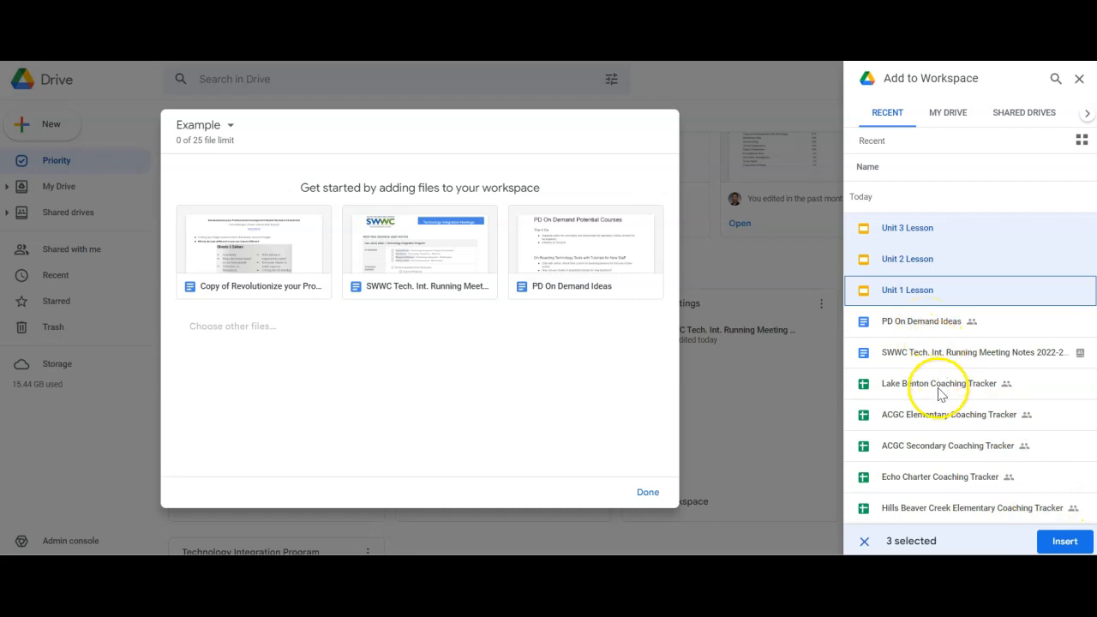
click(935, 353)
click(923, 323)
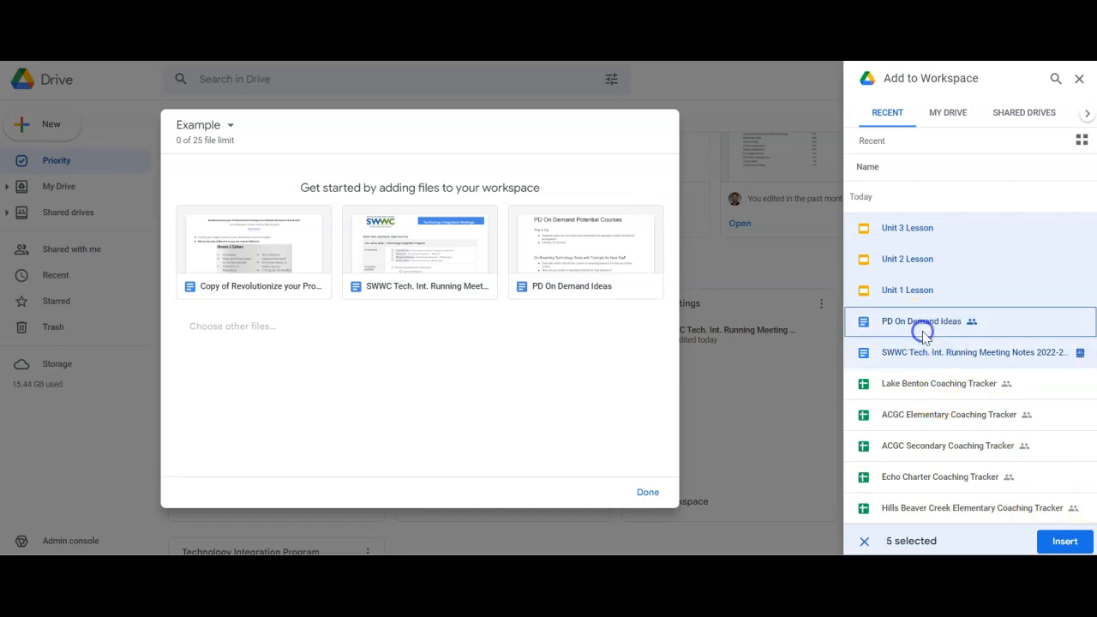
click(1065, 543)
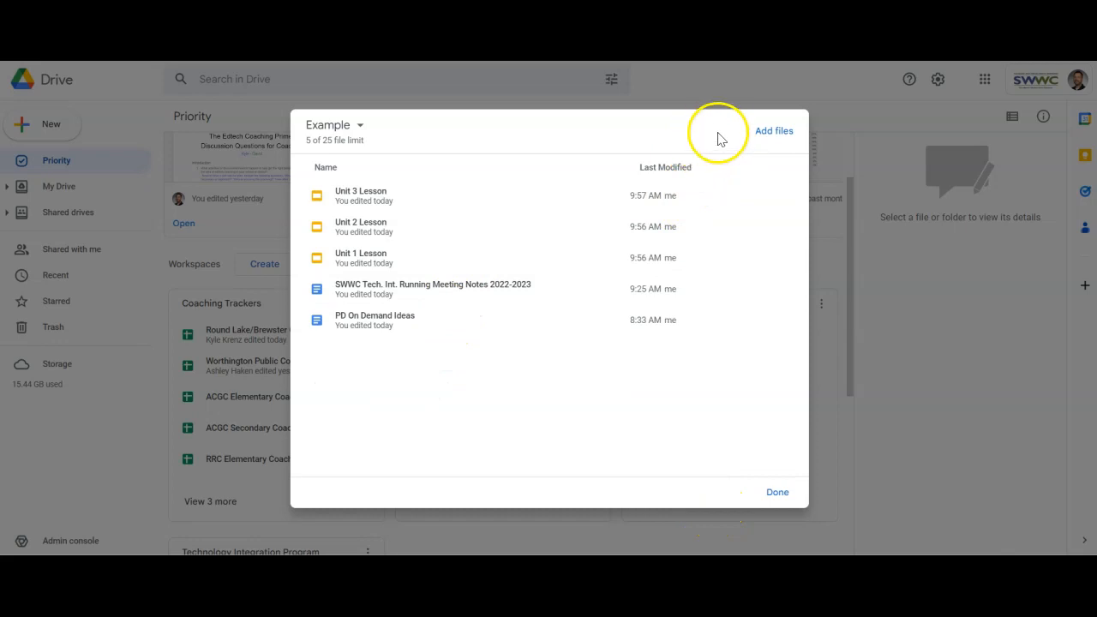
click(769, 137)
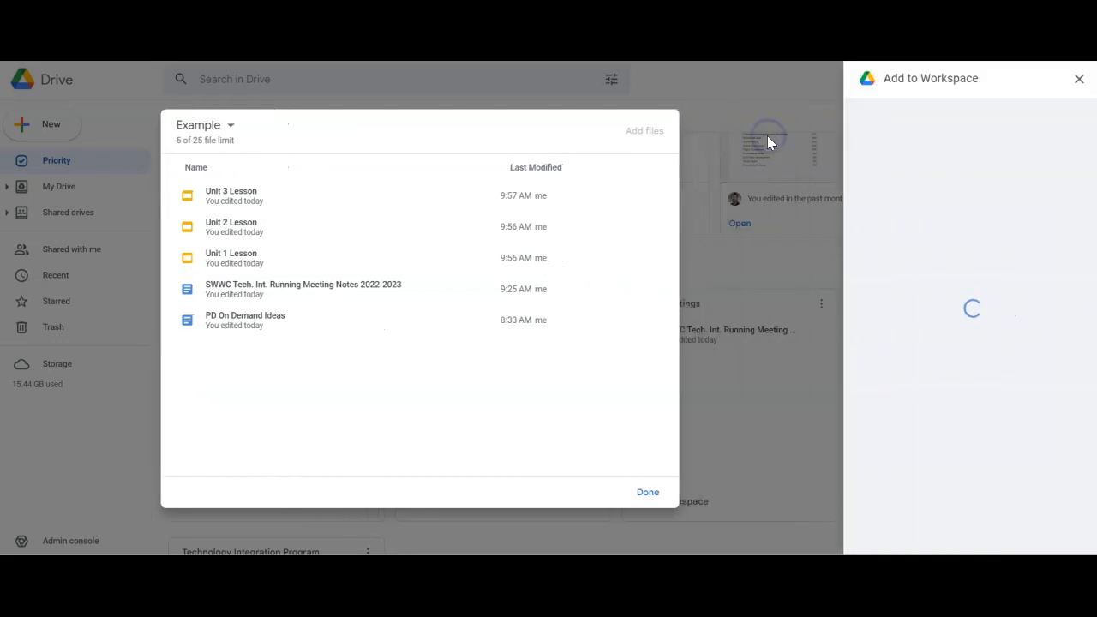
click(1083, 81)
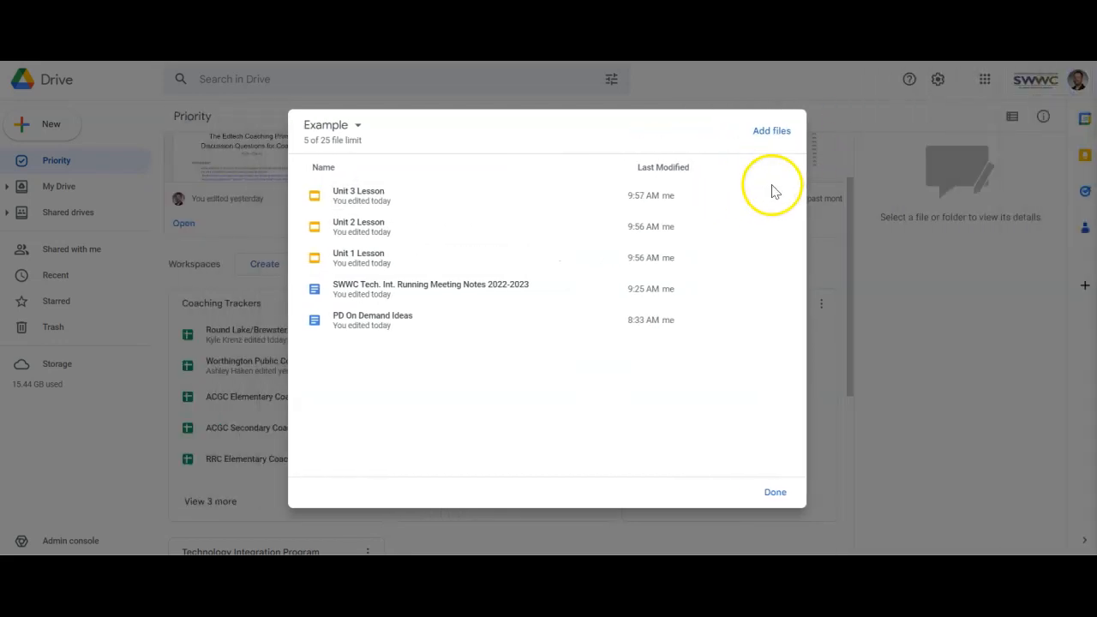
Step: Remove Unit 3 Lesson from the Example workspace and reopen the saved workspace to check its file list
click(786, 199)
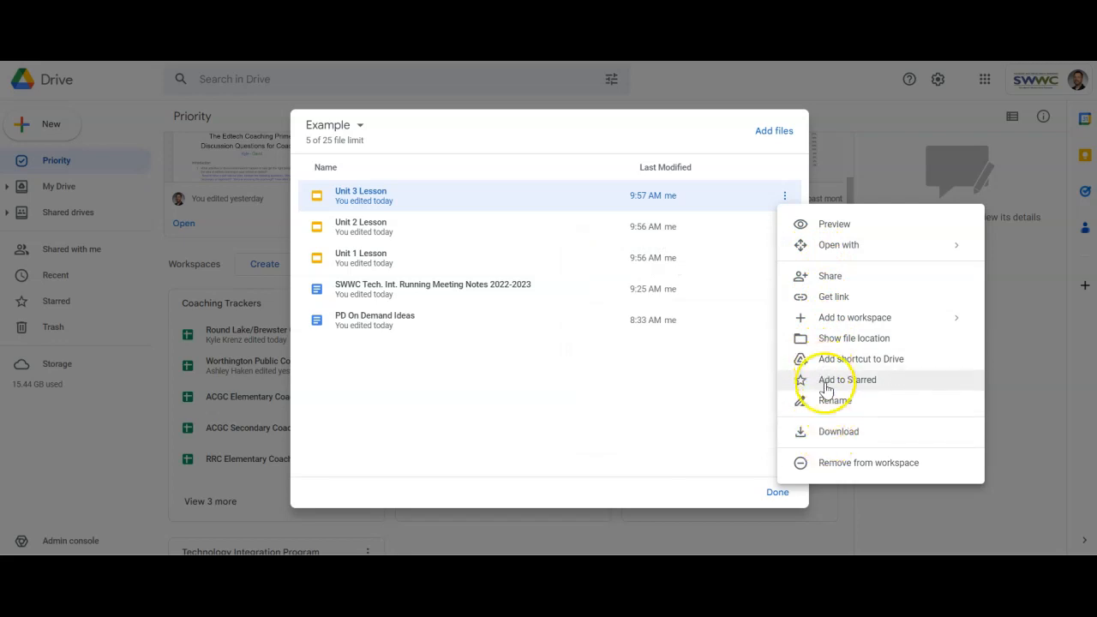
click(841, 471)
click(840, 464)
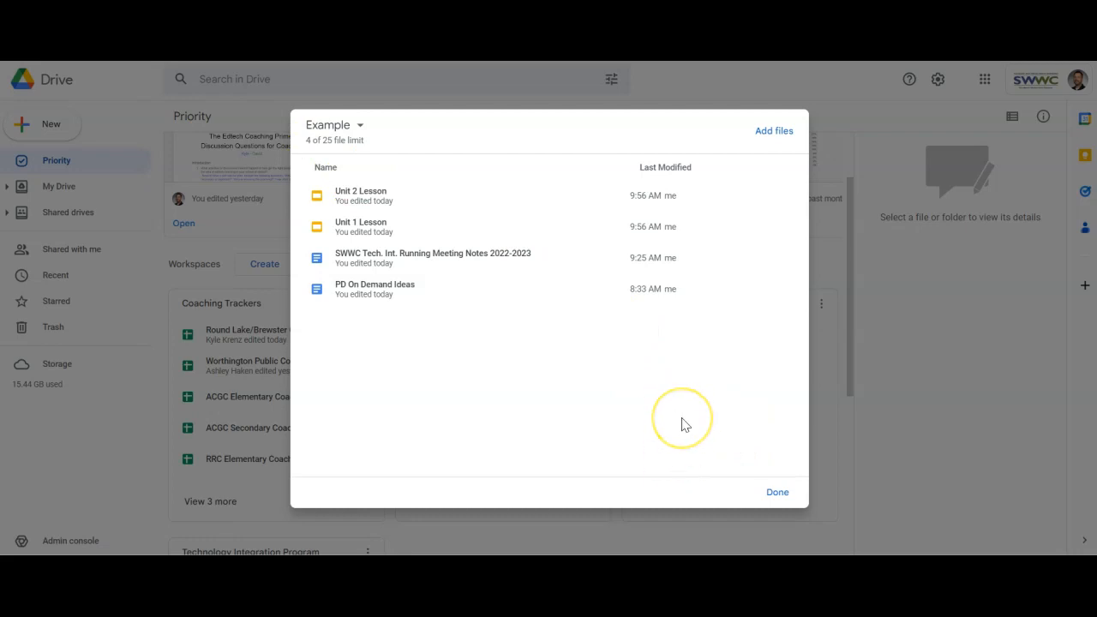
click(776, 494)
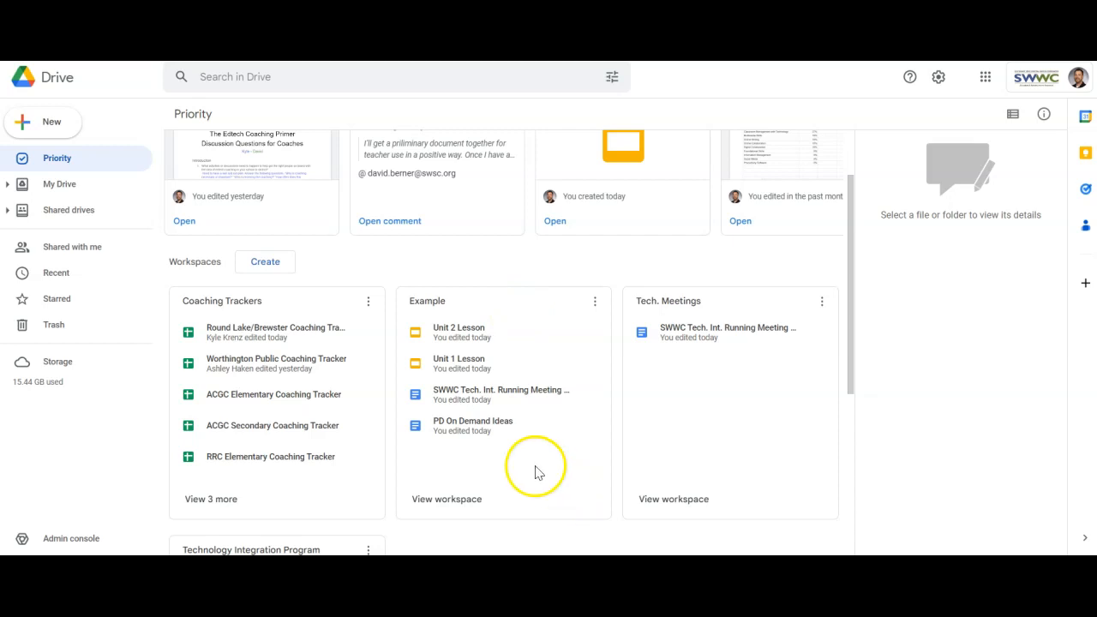
click(451, 500)
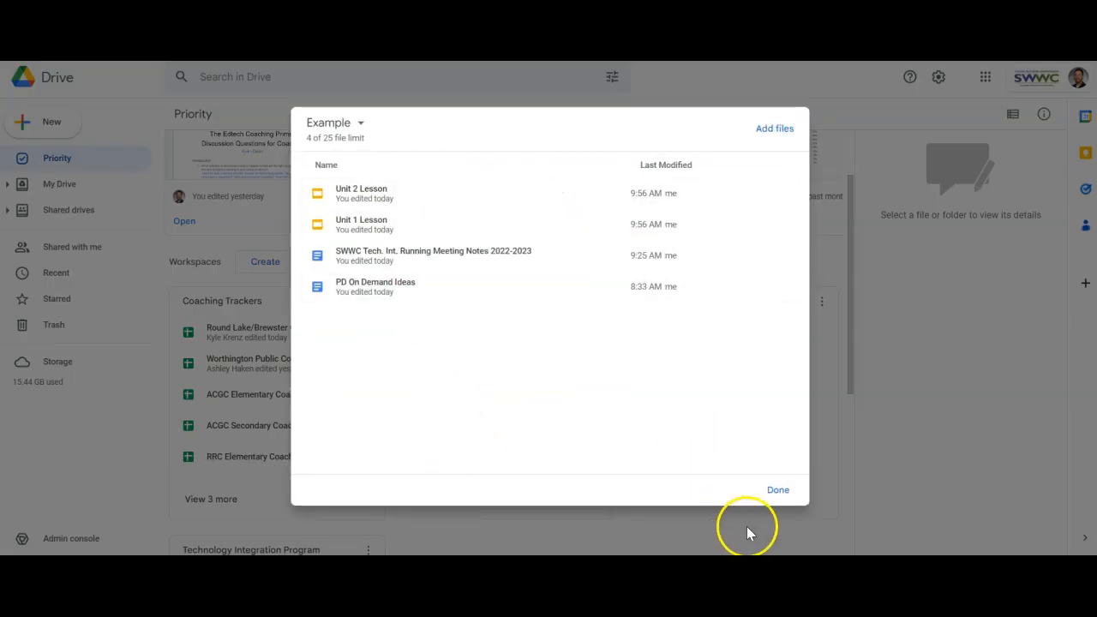
click(776, 490)
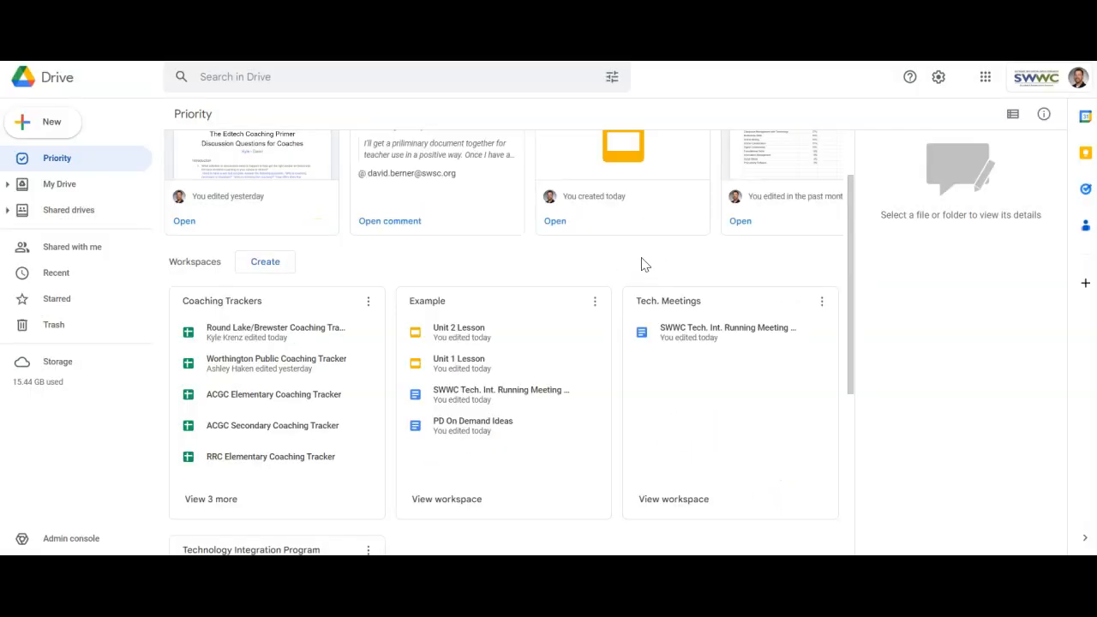
Step: Hide the Example workspace from the Priority page
click(596, 302)
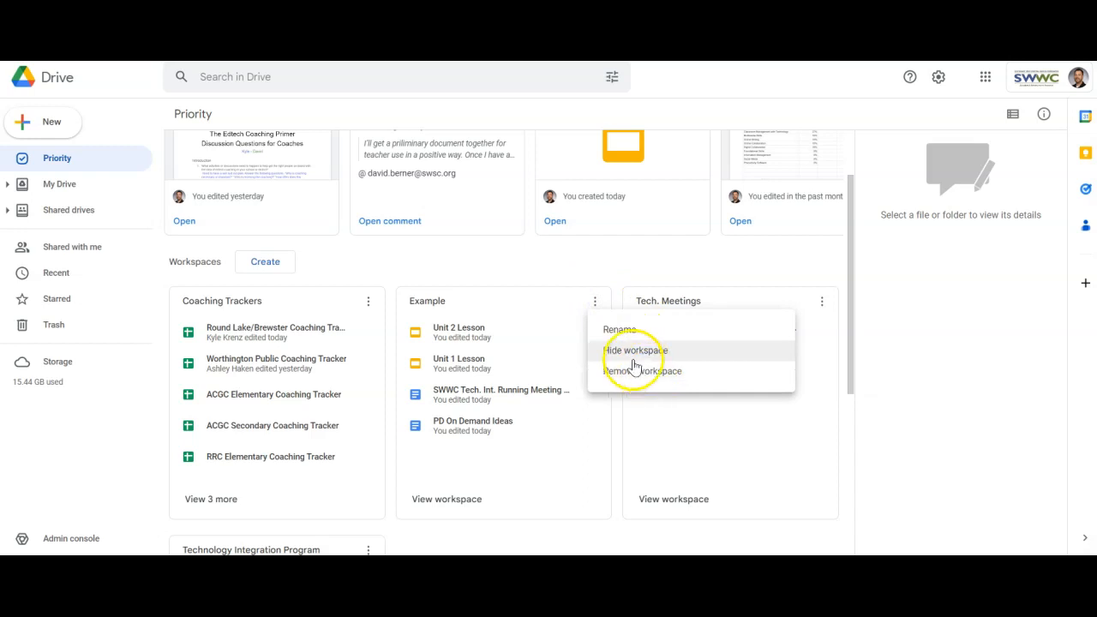
click(596, 305)
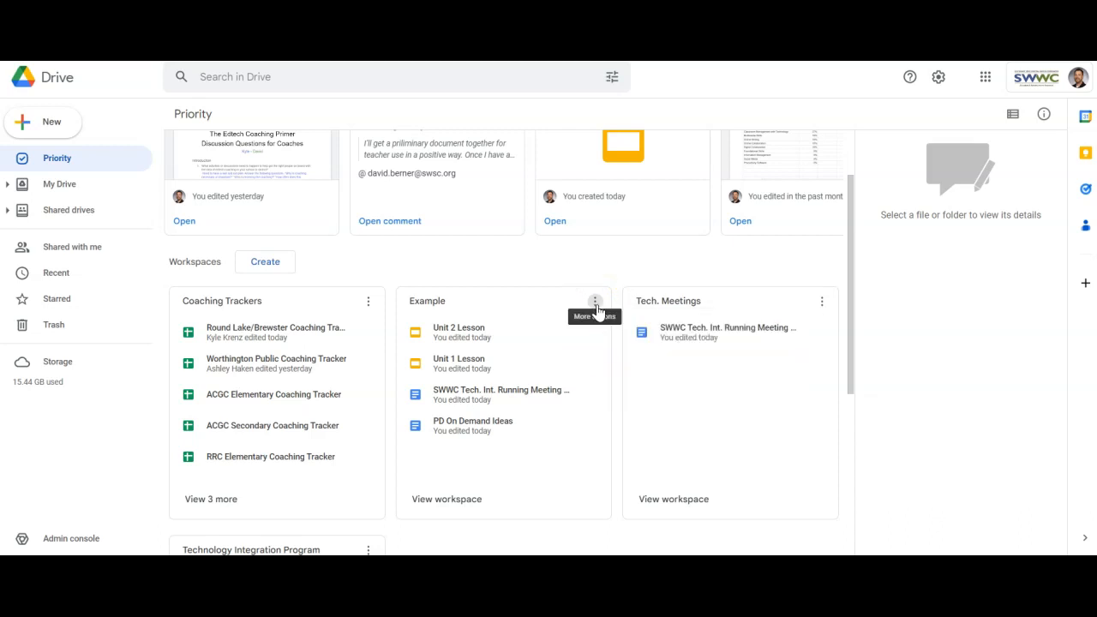
click(596, 304)
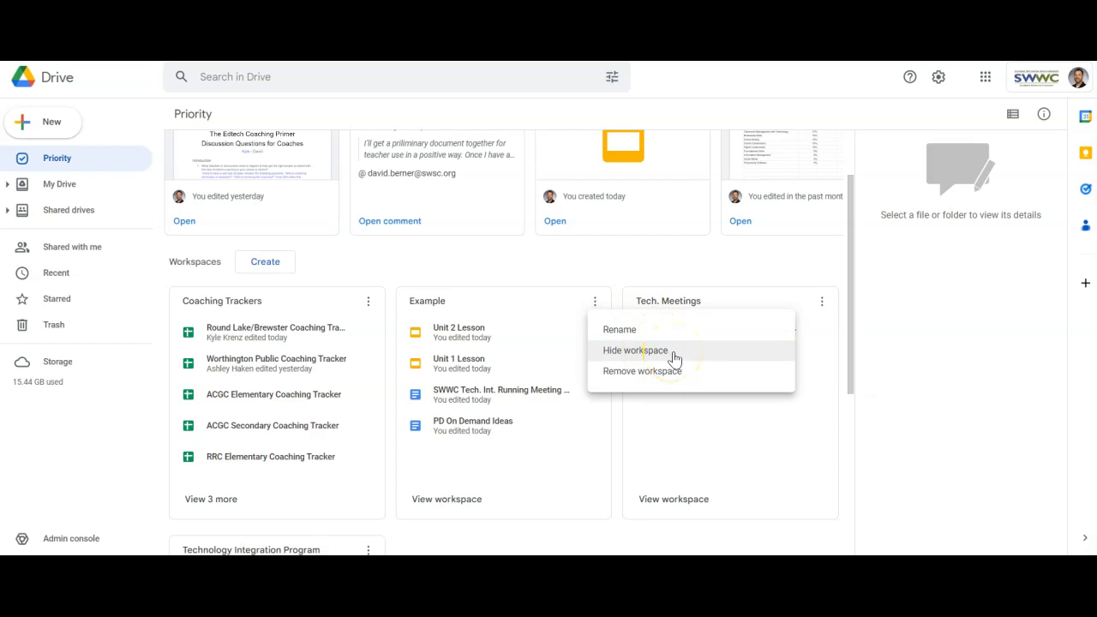
click(635, 351)
Step: Expand the hidden workspaces and unhide the Example workspace
scroll(600, 323, down, 1)
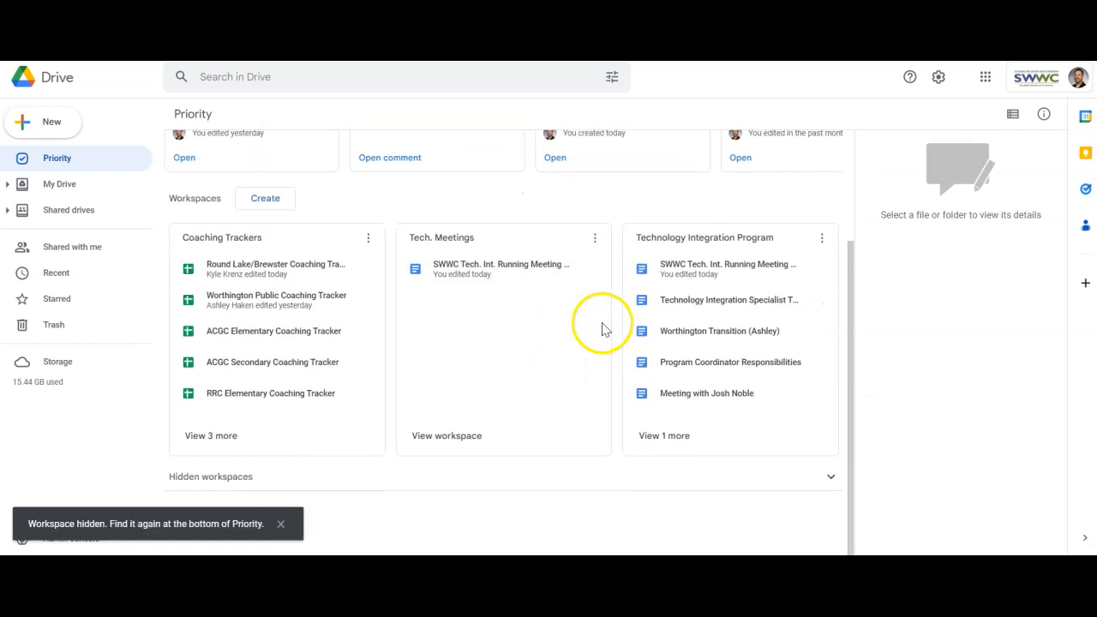
click(832, 479)
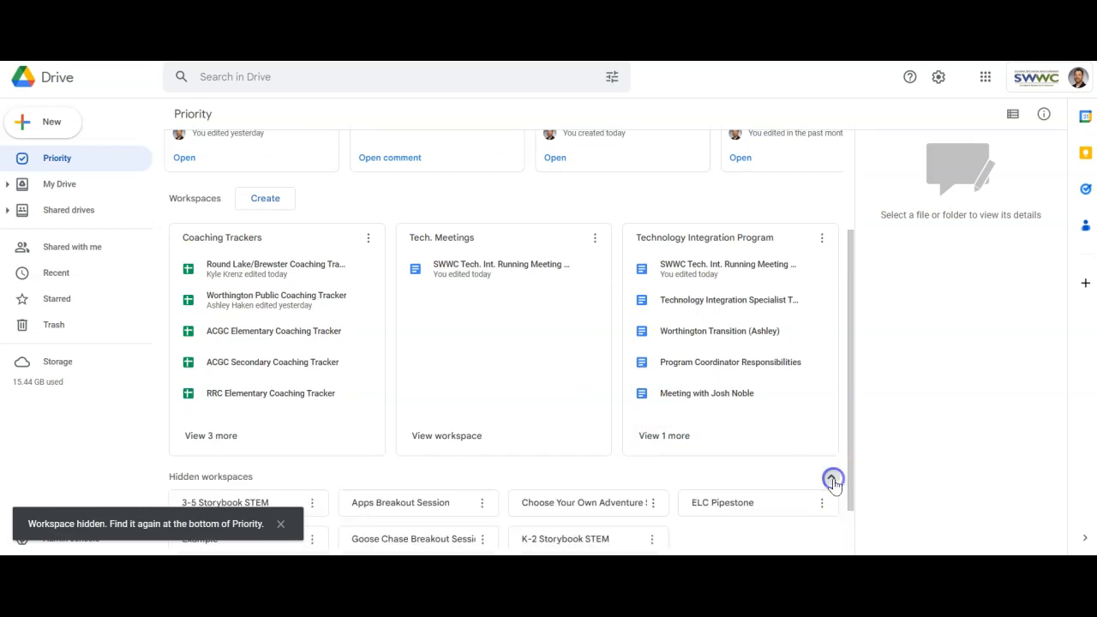
scroll(807, 482, down, 1)
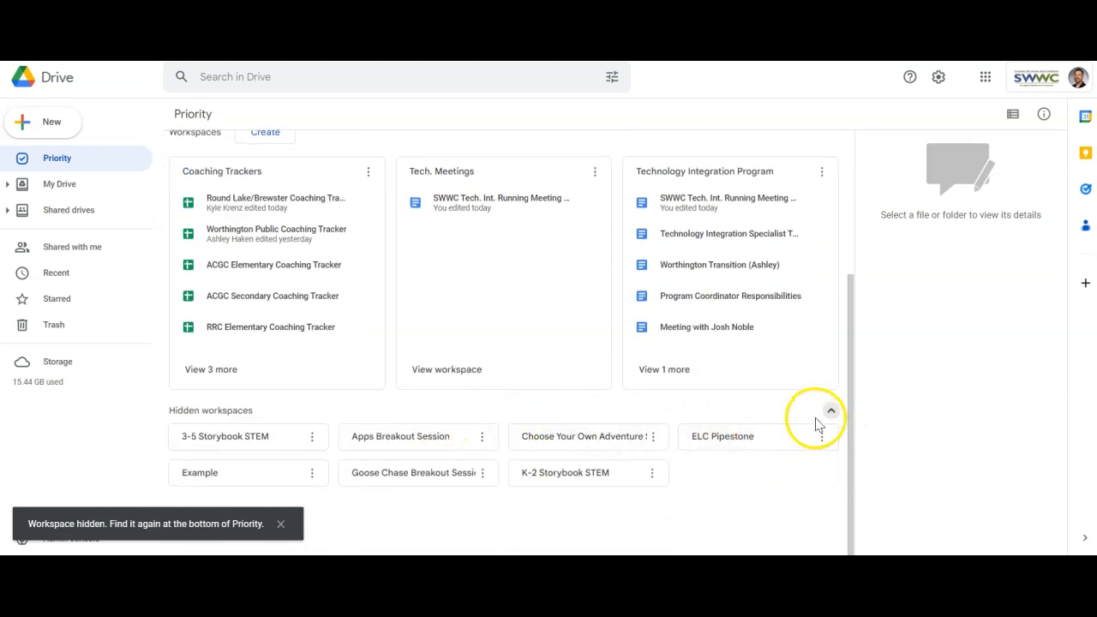
click(314, 476)
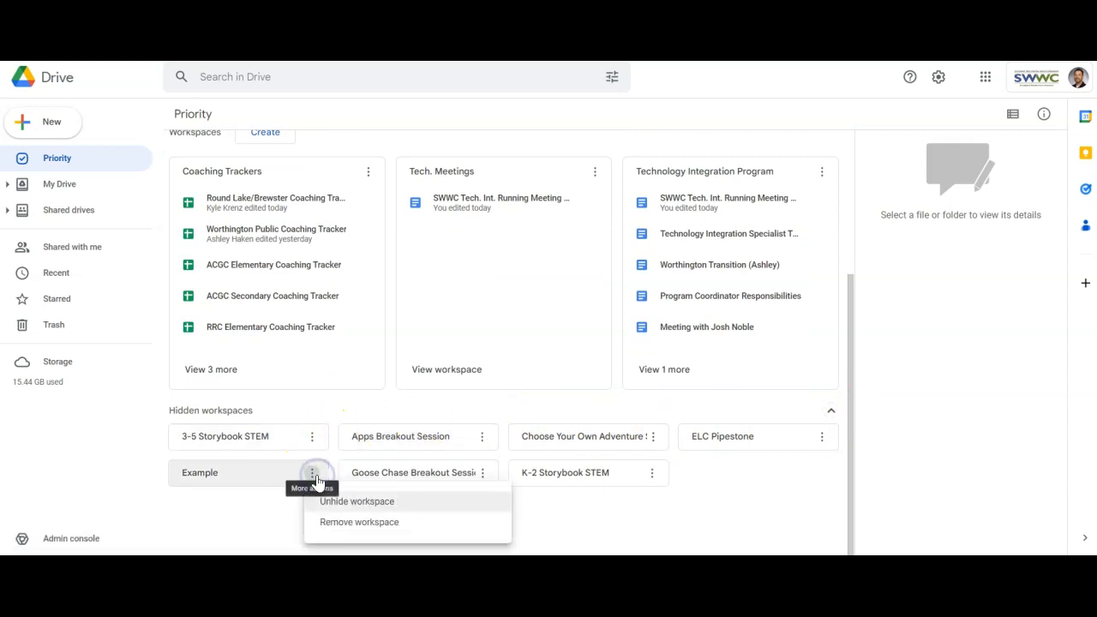
click(411, 507)
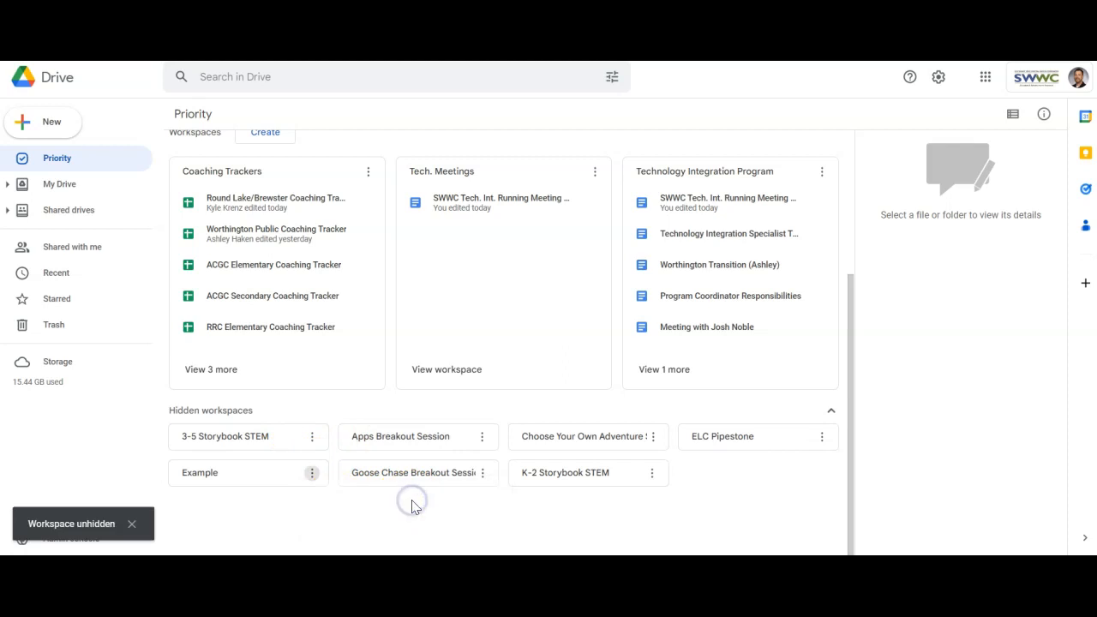
Step: Permanently remove the Tech. Meetings workspace
click(823, 172)
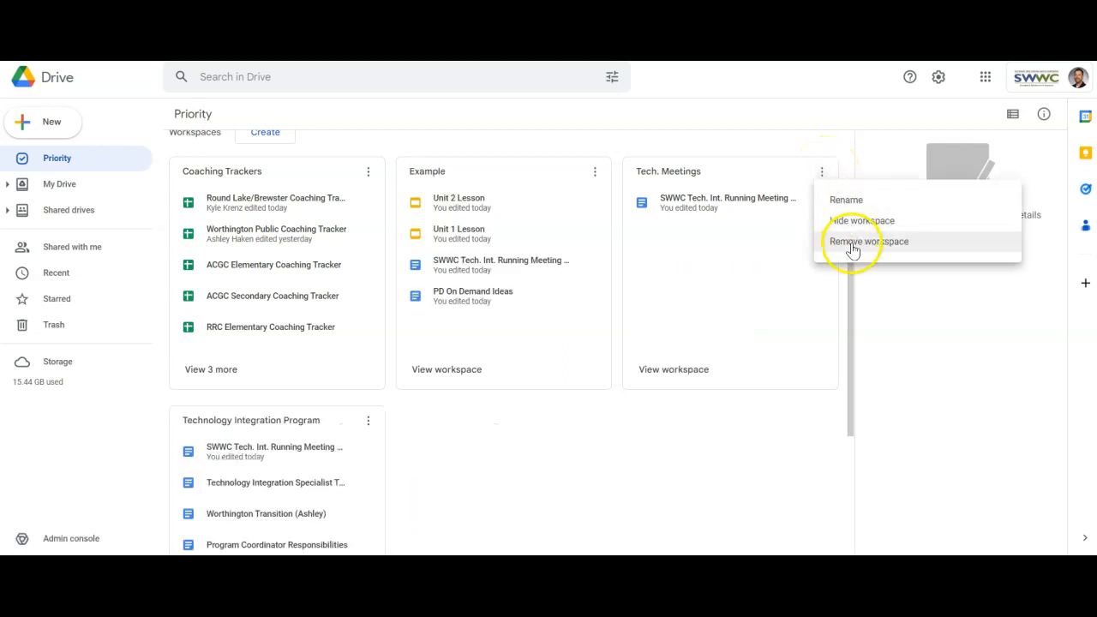
click(852, 247)
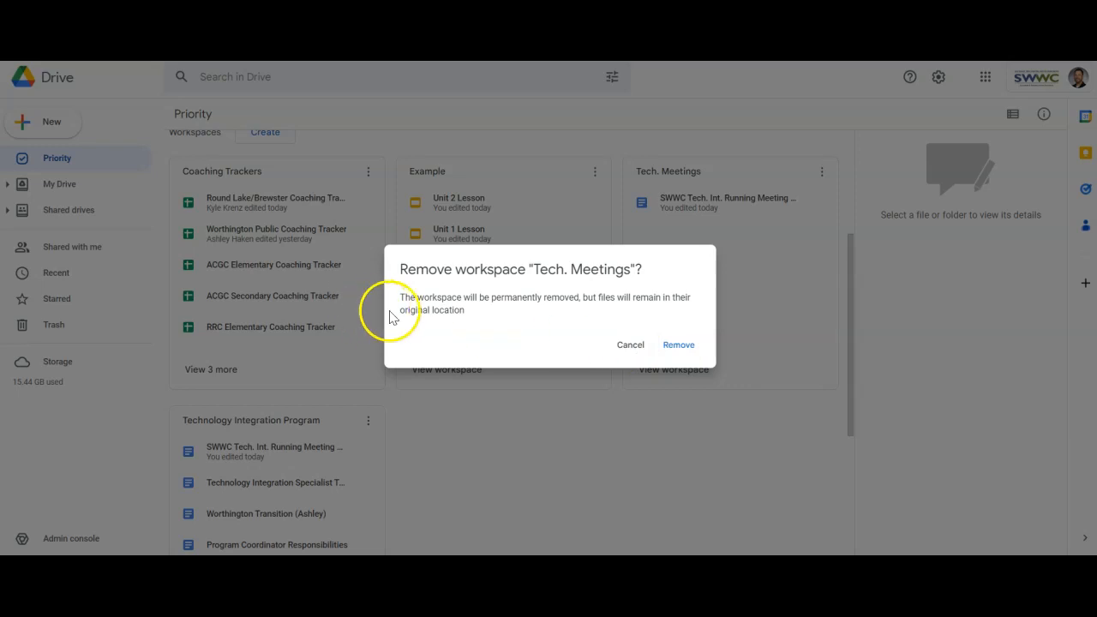
click(680, 347)
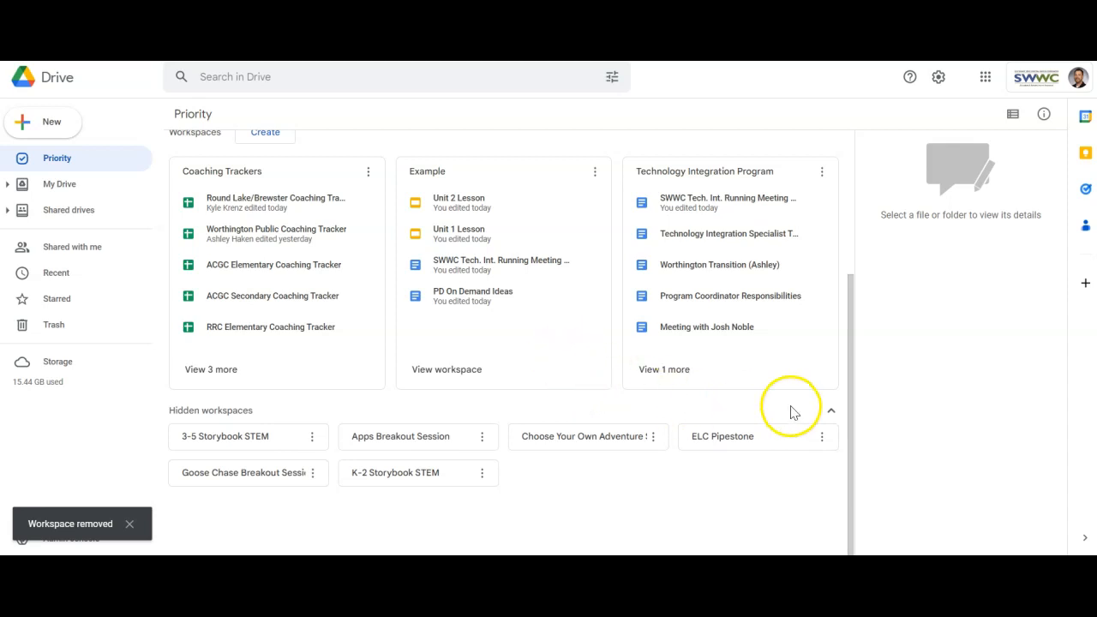
Step: Collapse the hidden workspaces and open My Drive
click(828, 413)
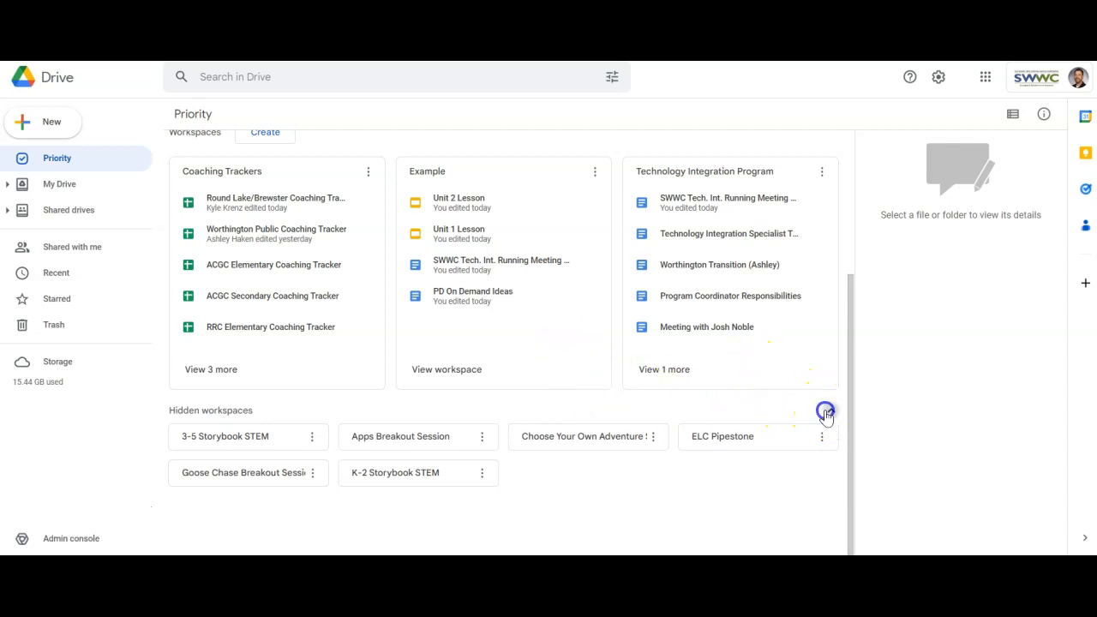
scroll(540, 313, up, 1)
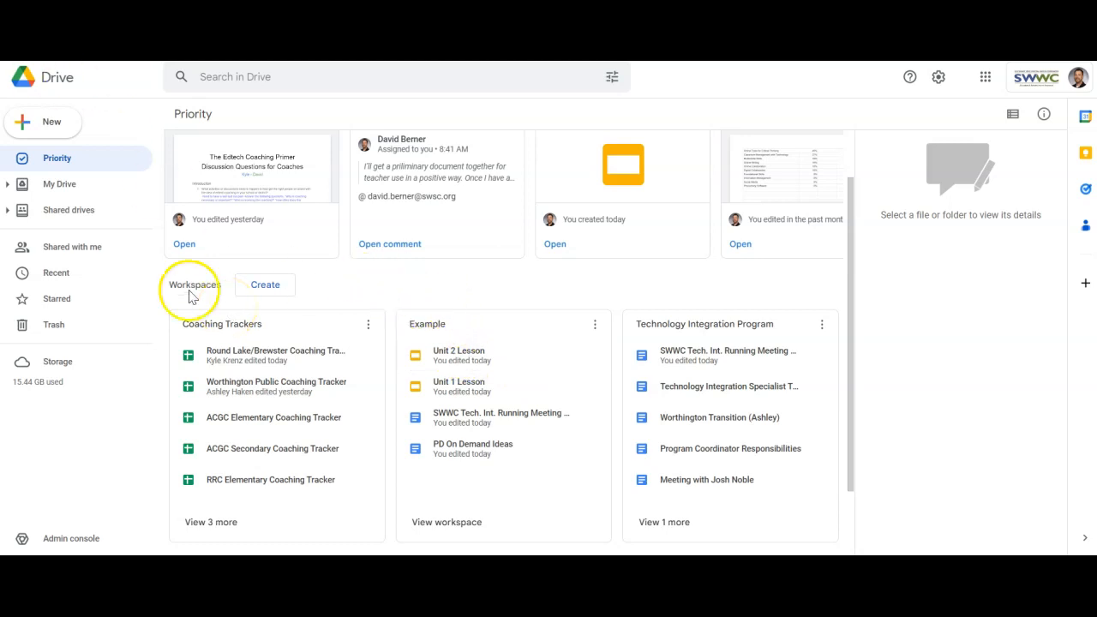
click(82, 187)
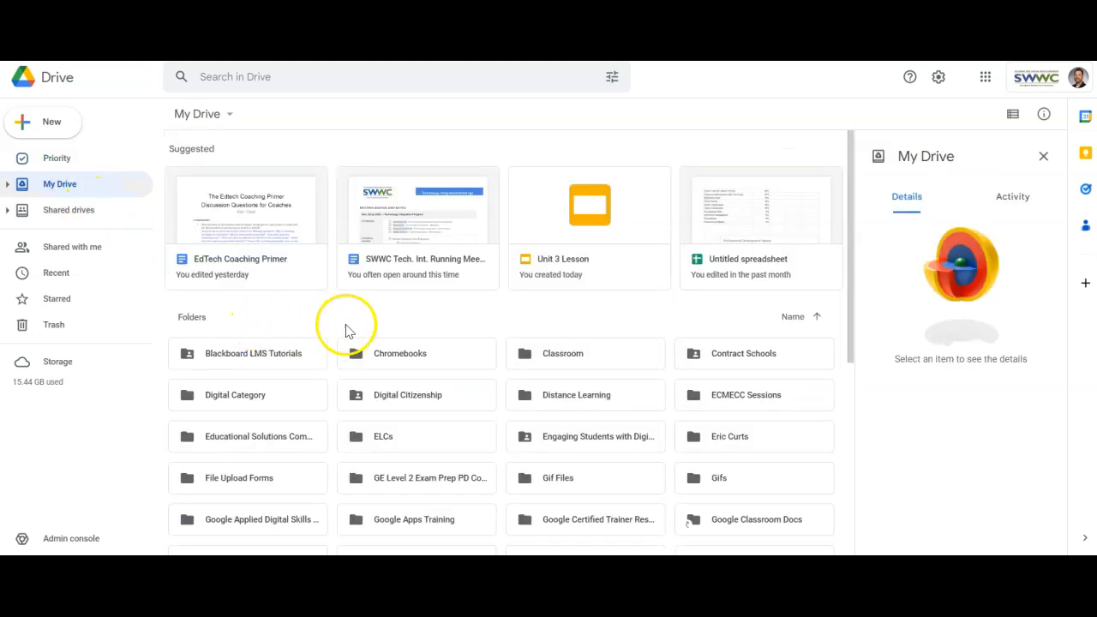
Step: Add the 90-Day Coaching Launch Plan document from My Drive to a newly created workspace named New Workspace
scroll(548, 352, down, 4)
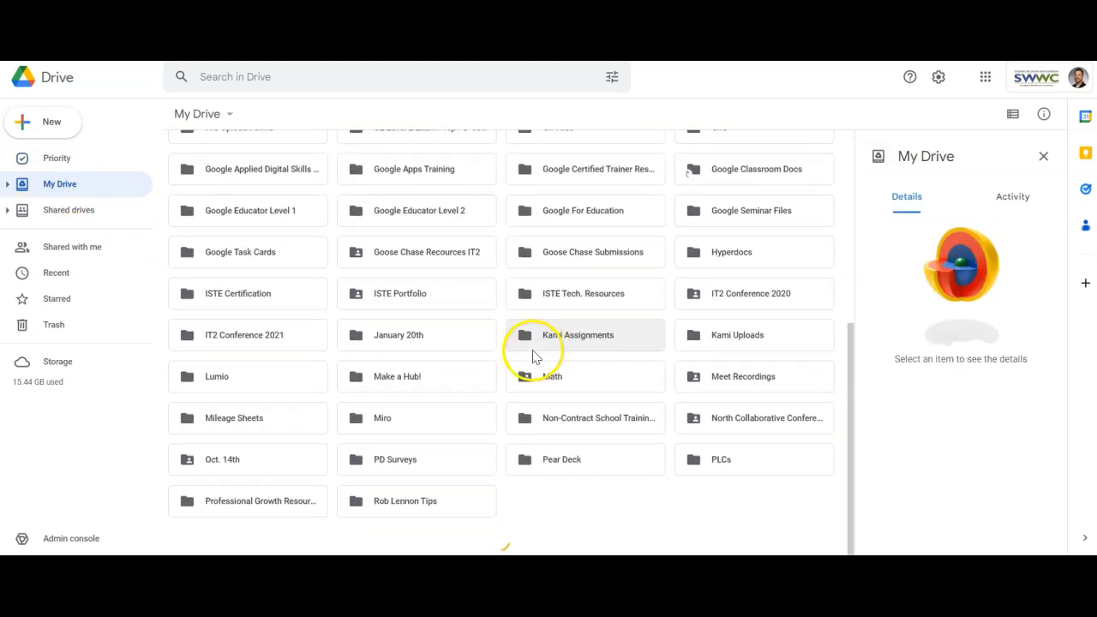
scroll(532, 351, down, 5)
scroll(385, 343, up, 2)
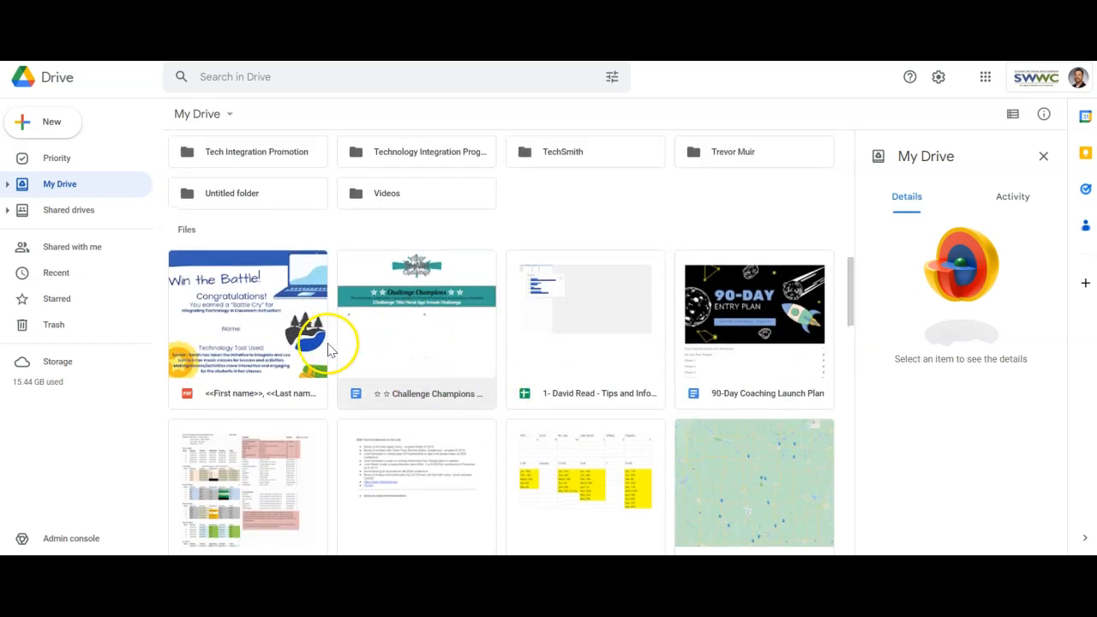
scroll(433, 365, down, 2)
right_click(718, 299)
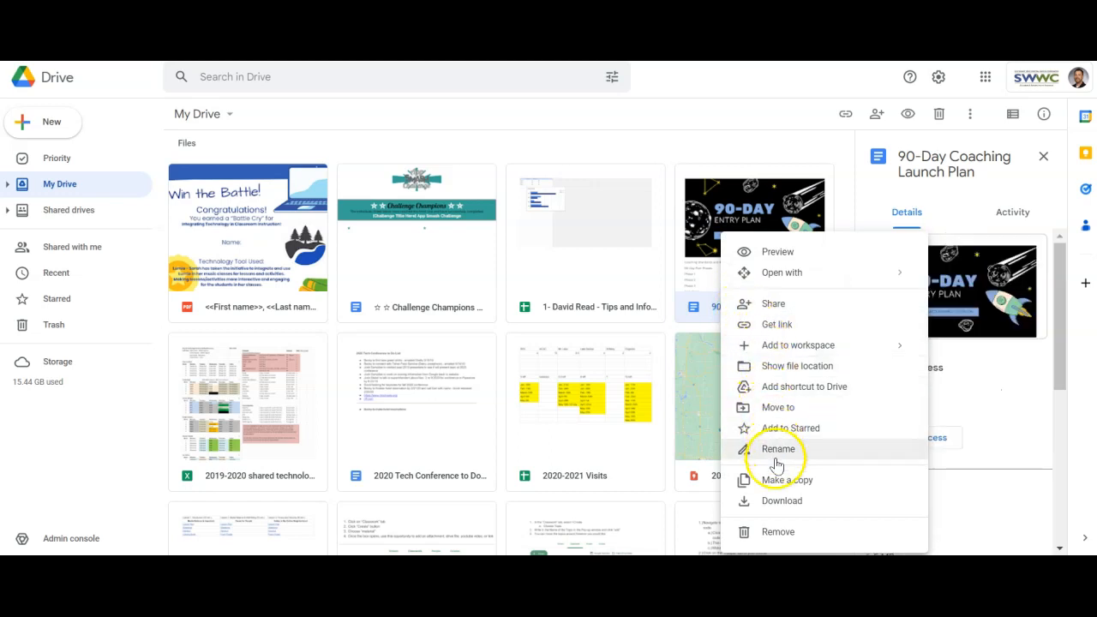
click(783, 352)
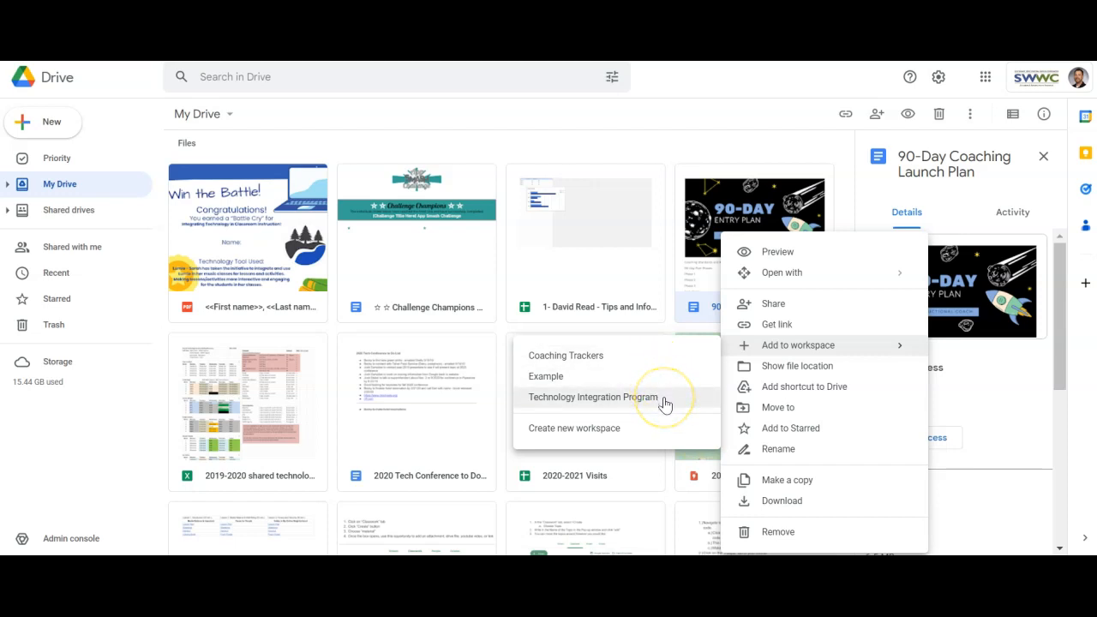
click(595, 444)
text(New Workspace)
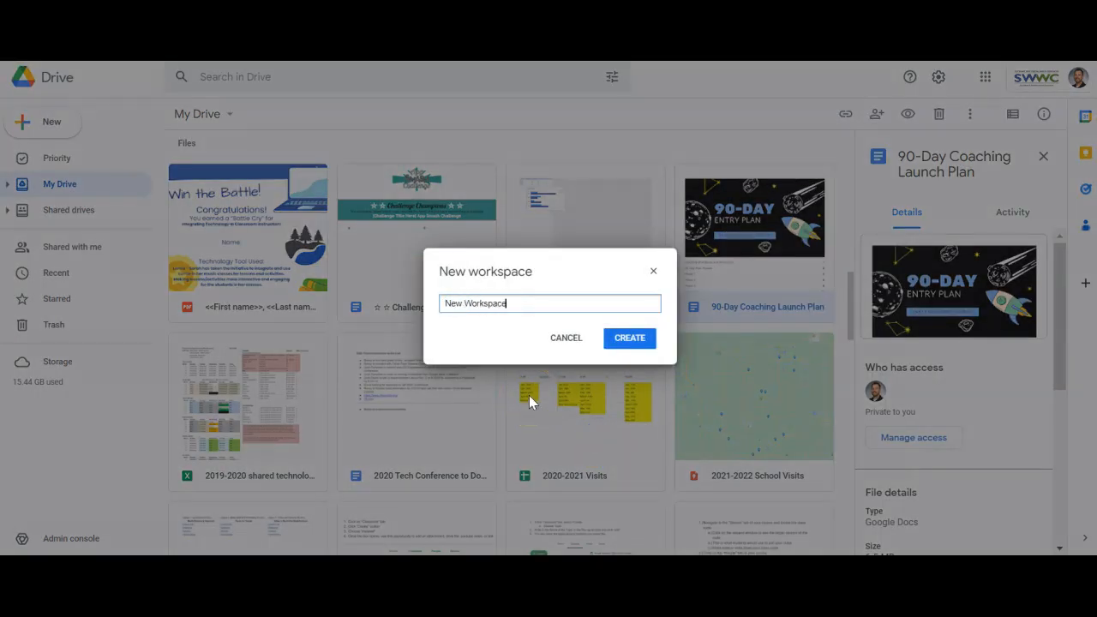
click(631, 343)
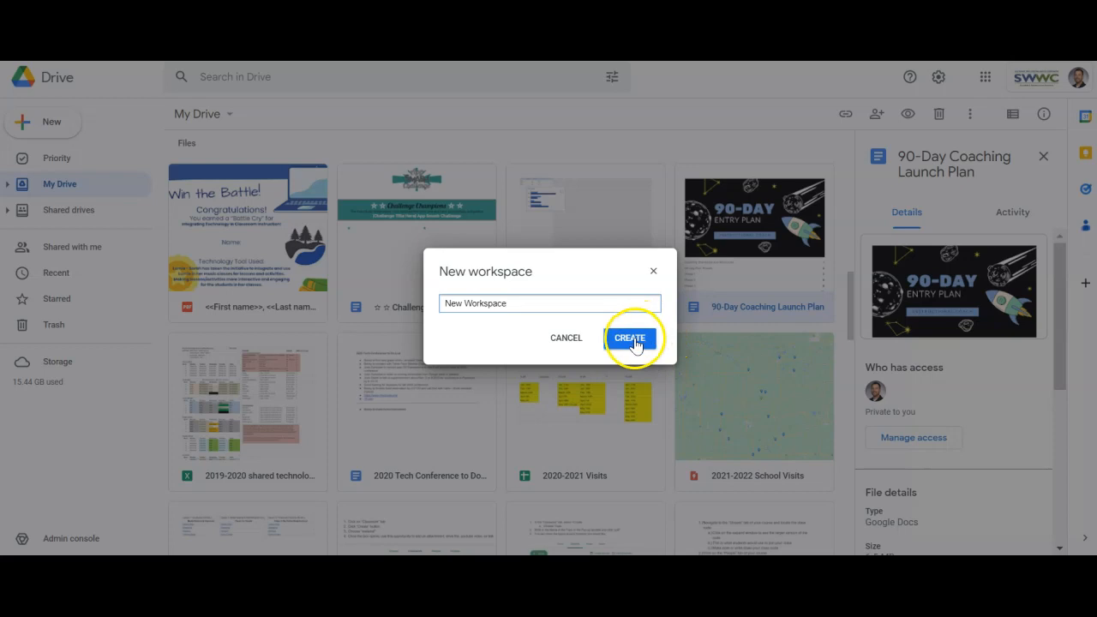
click(632, 343)
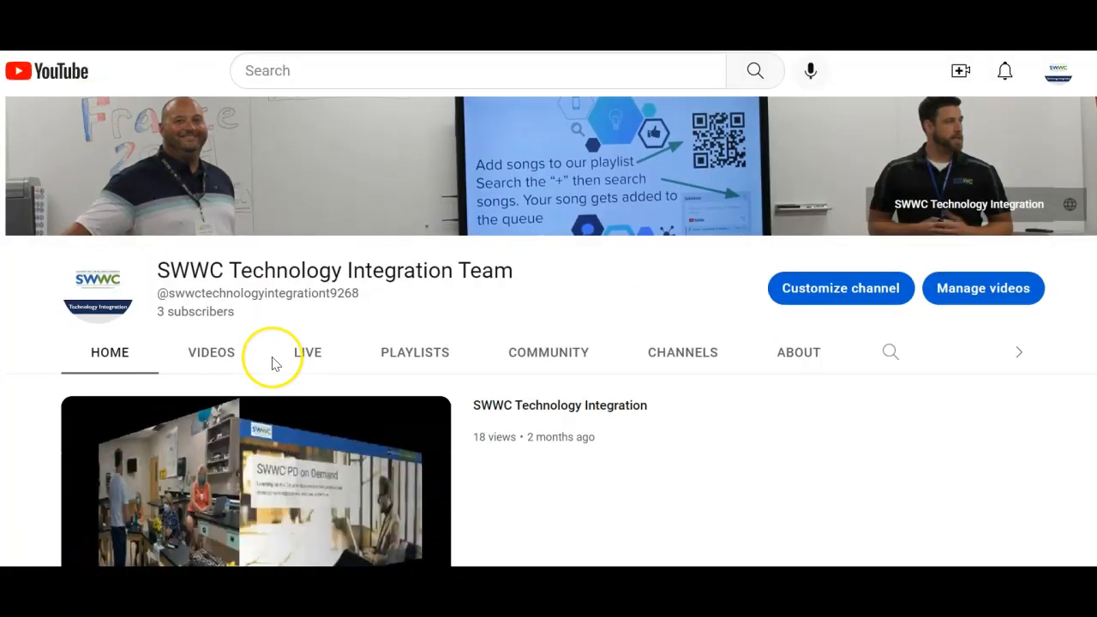
Step: On YouTube, open the SWWC Technology Integration Team channel's full video list and look through its Google Drive tutorials
scroll(274, 363, down, 4)
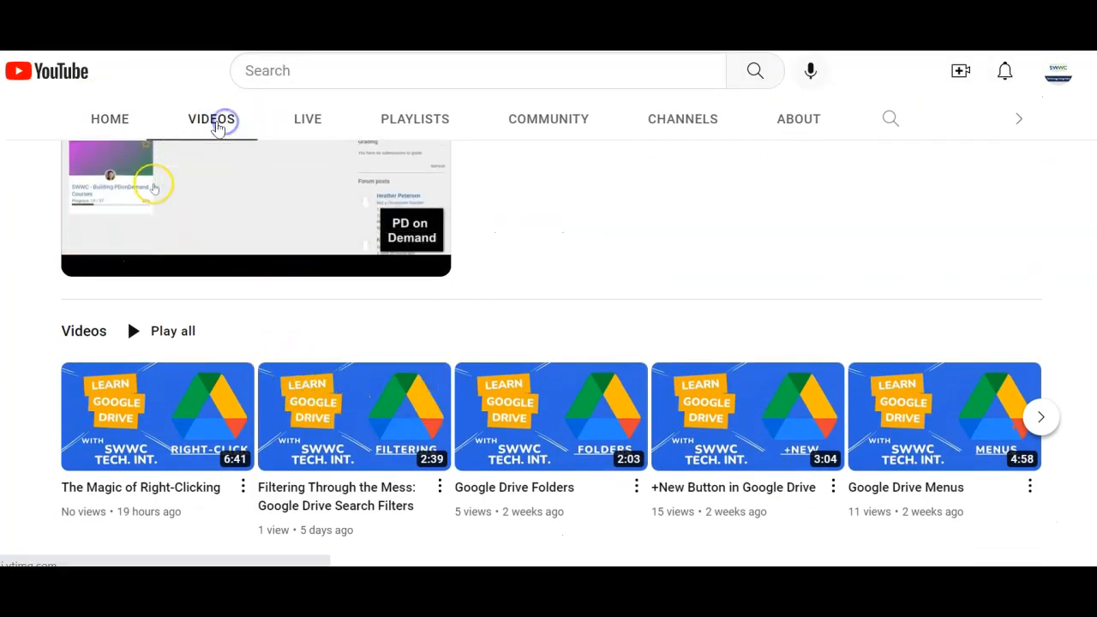
click(218, 119)
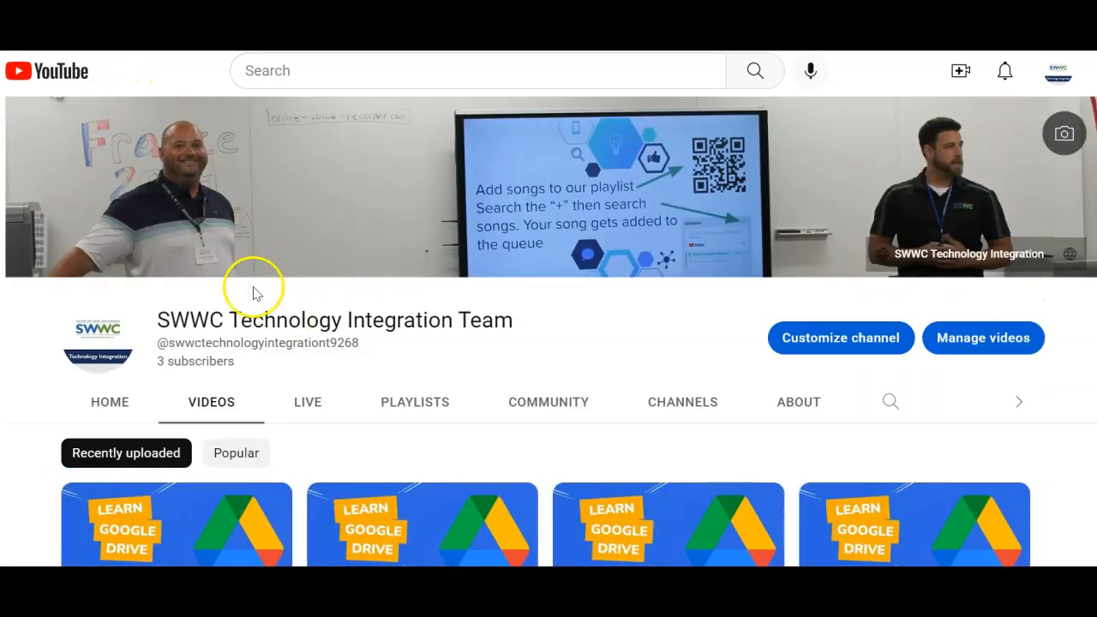
scroll(252, 291, down, 5)
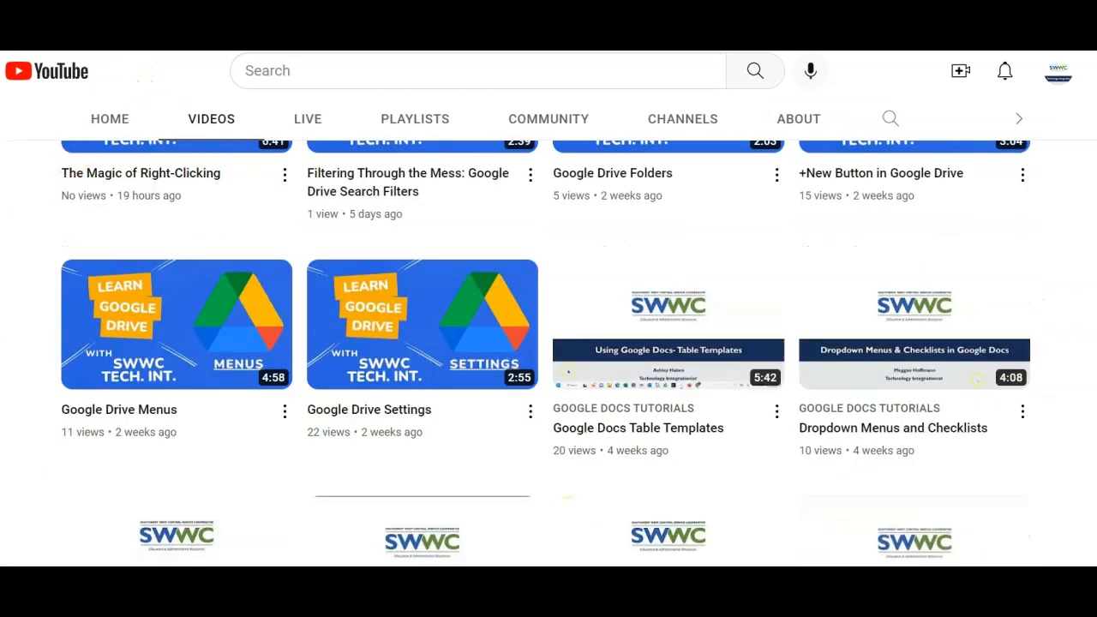